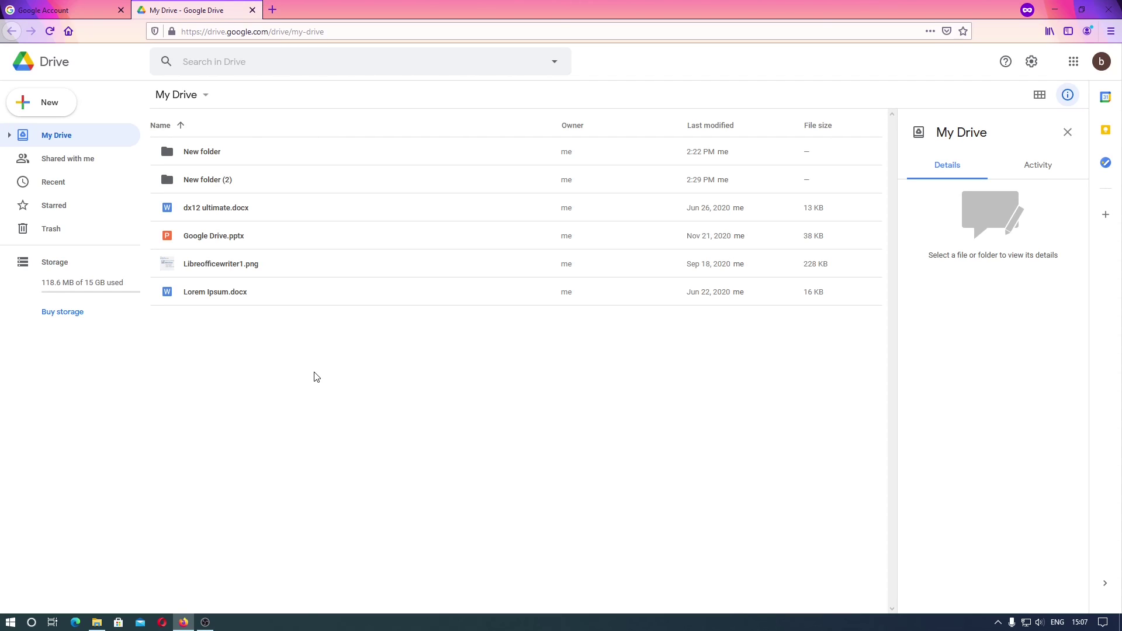
# - Create a new folder named "Folder 1" in My Drive
pyautogui.rightClick(269, 357)
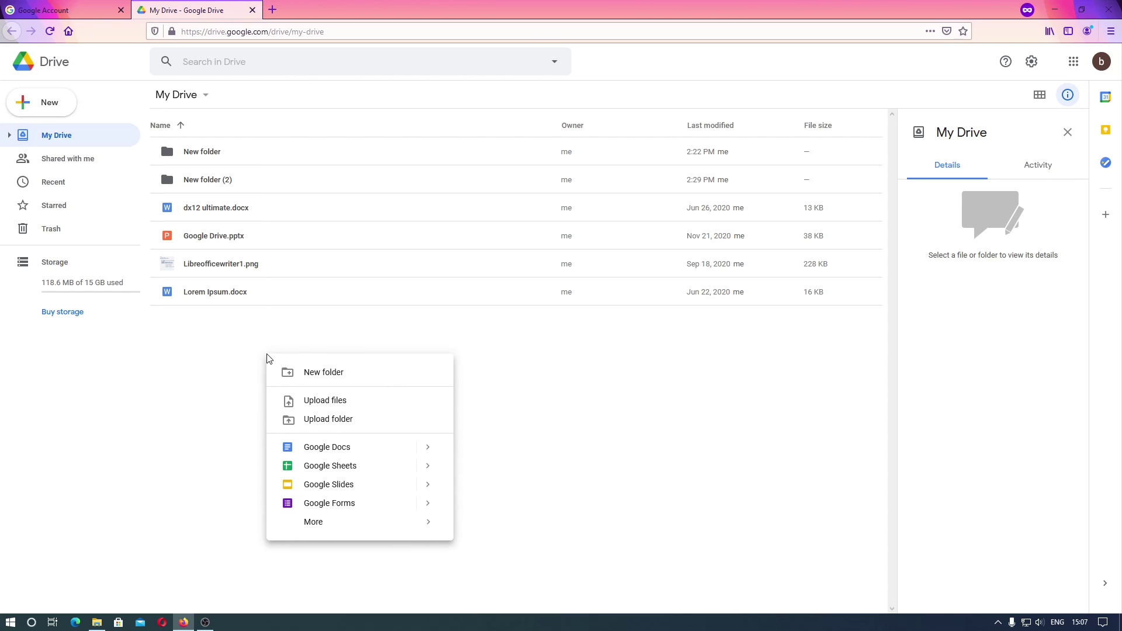
pyautogui.click(308, 374)
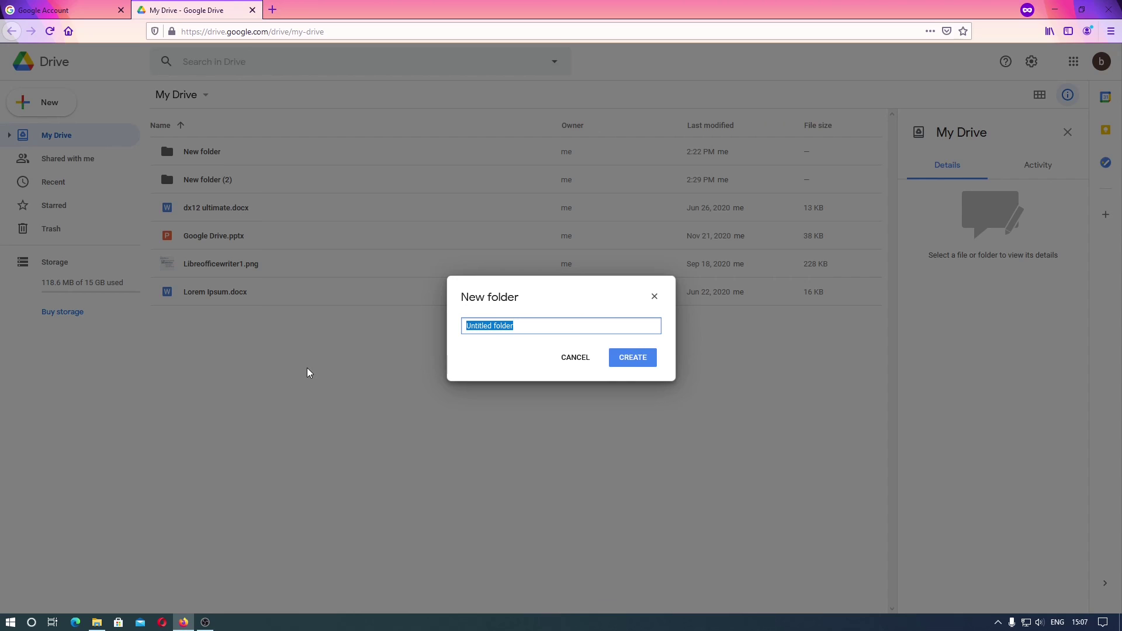
pyautogui.write('Folder 1')
pyautogui.press('Return')
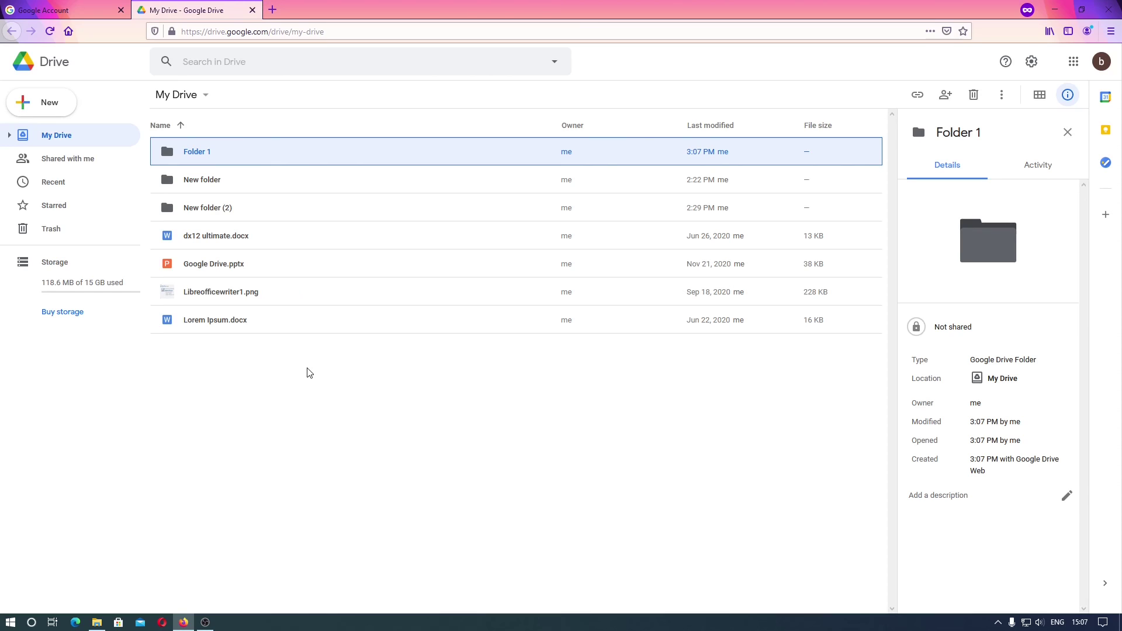
# - Move New folder and New folder (2) together from My Drive into Folder 1
pyautogui.click(275, 184)
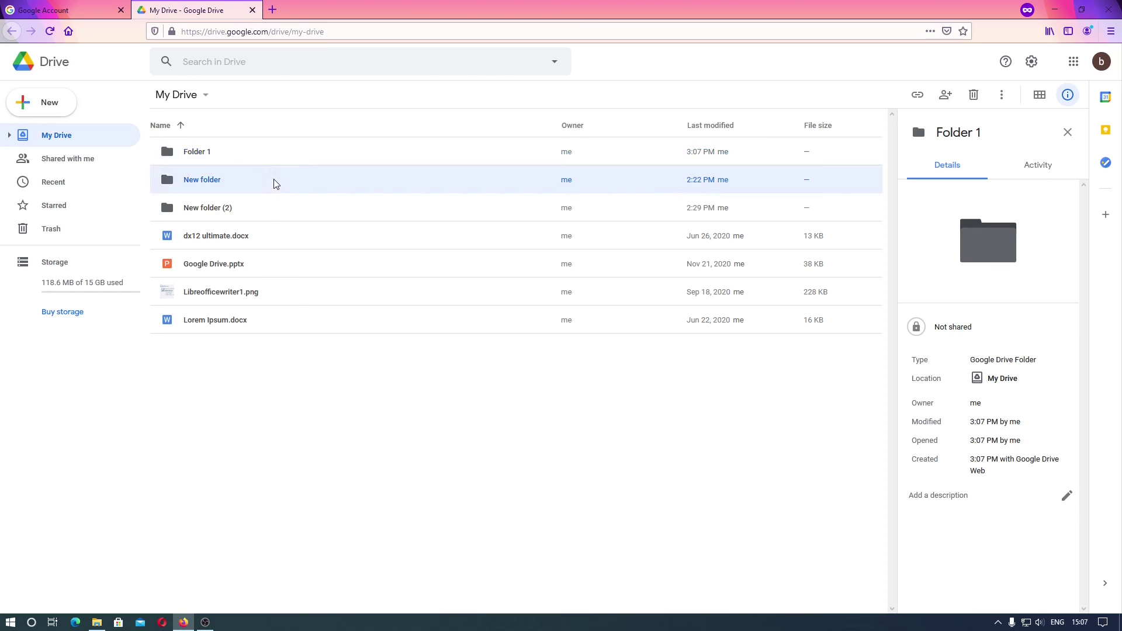
pyautogui.keyDown('ctrl'); pyautogui.click(278, 205); pyautogui.keyUp('ctrl')
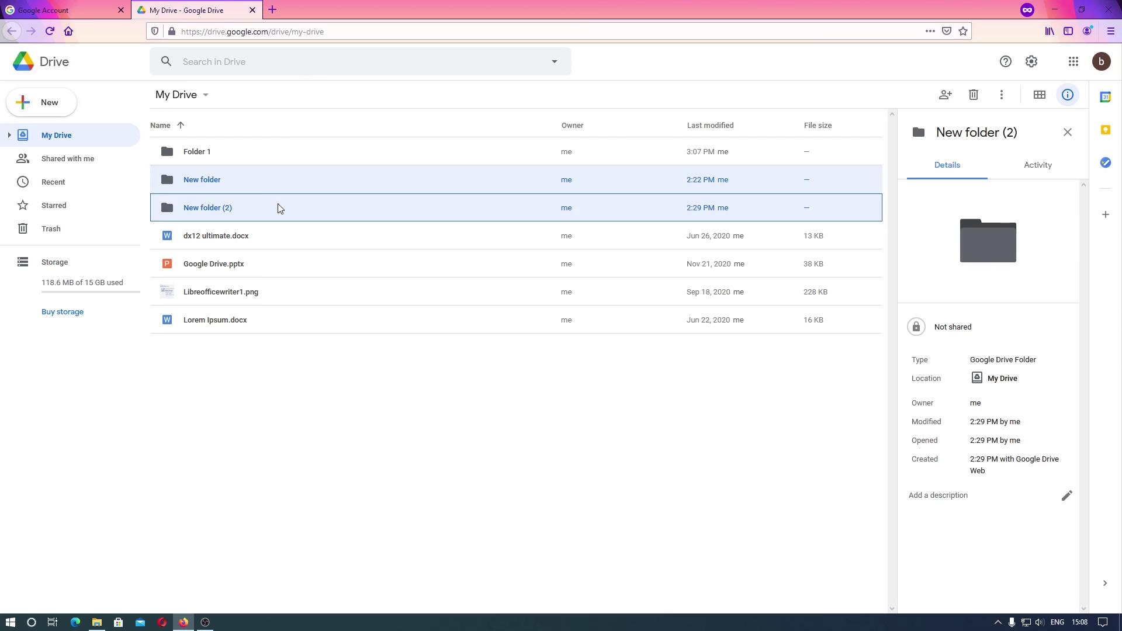
pyautogui.rightClick(280, 208)
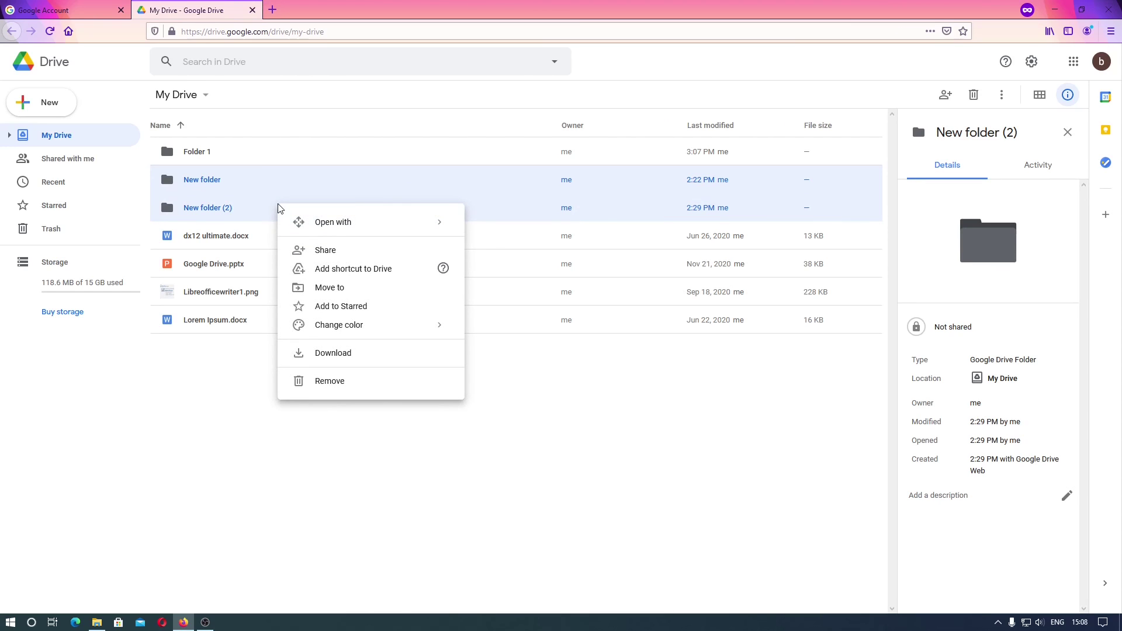
pyautogui.click(336, 289)
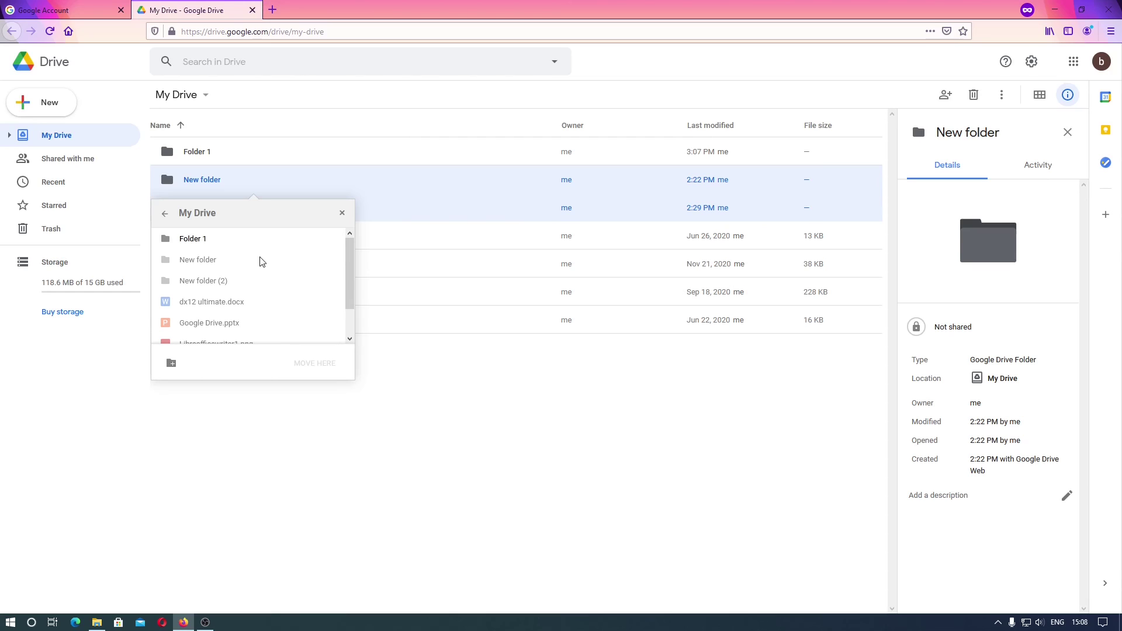
pyautogui.click(260, 247)
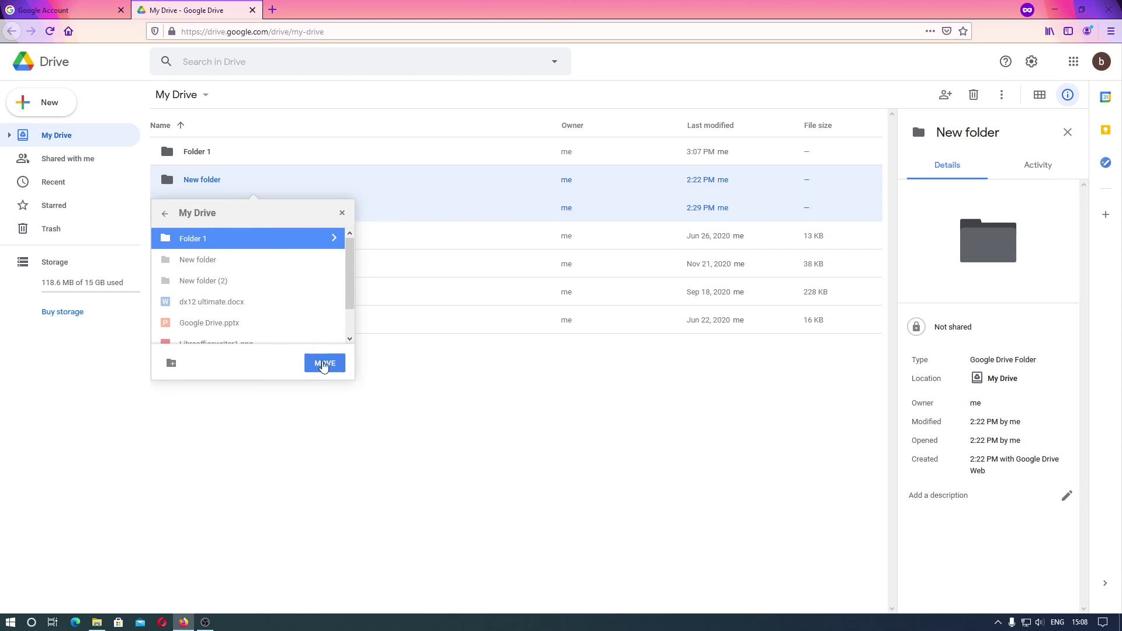
pyautogui.click(326, 370)
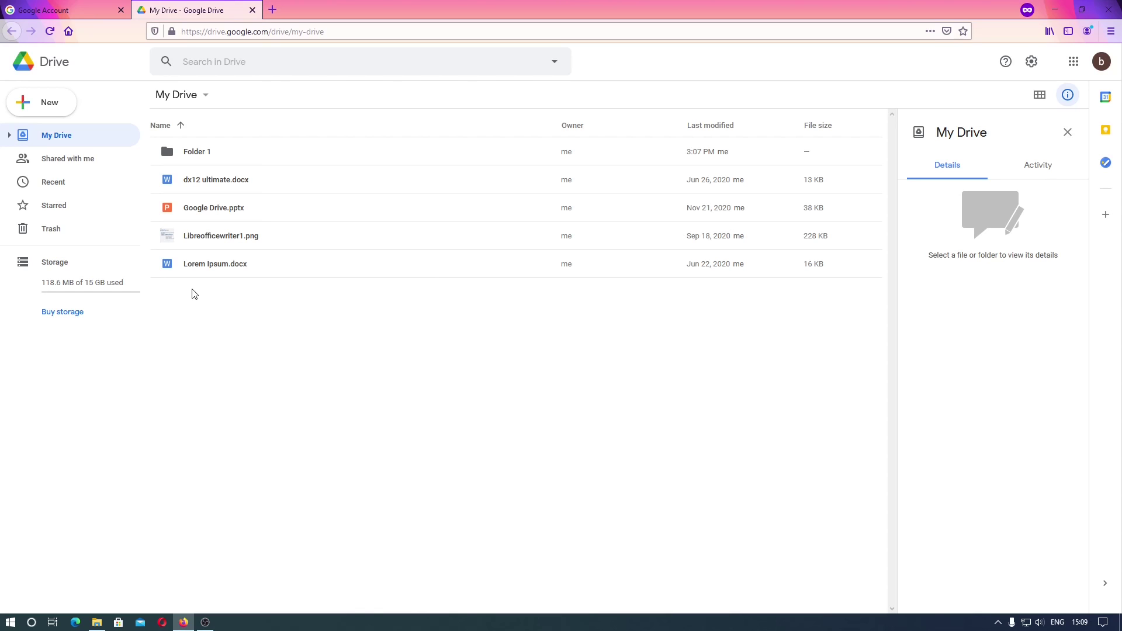
# - Move Lorem Ipsum.docx from My Drive into New folder (2) inside Folder 1
pyautogui.click(245, 273)
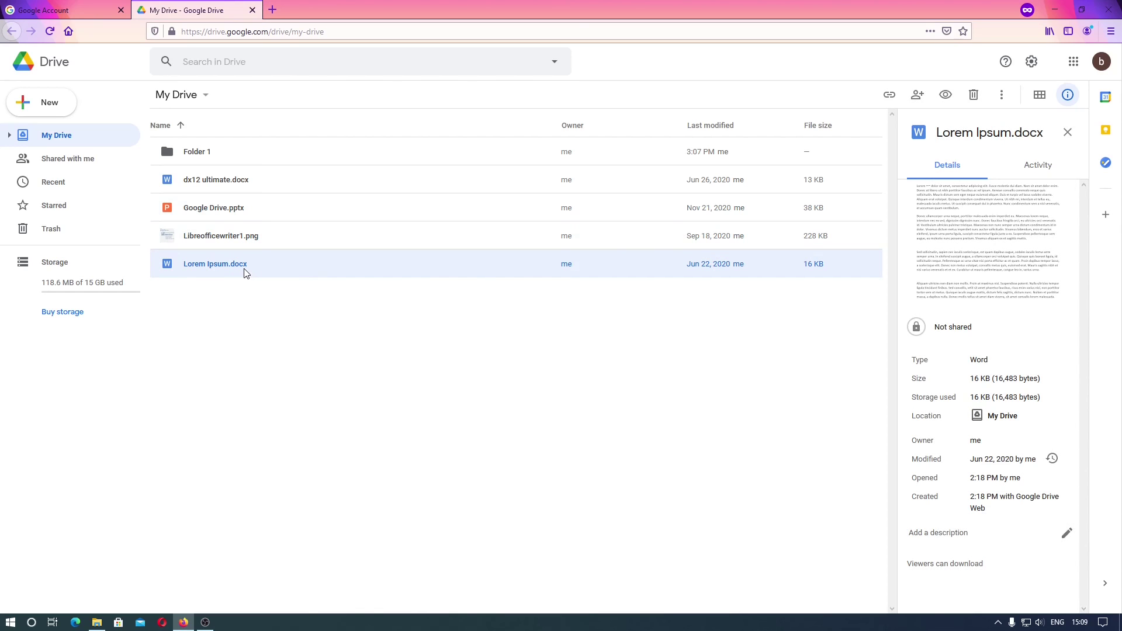
pyautogui.rightClick(245, 272)
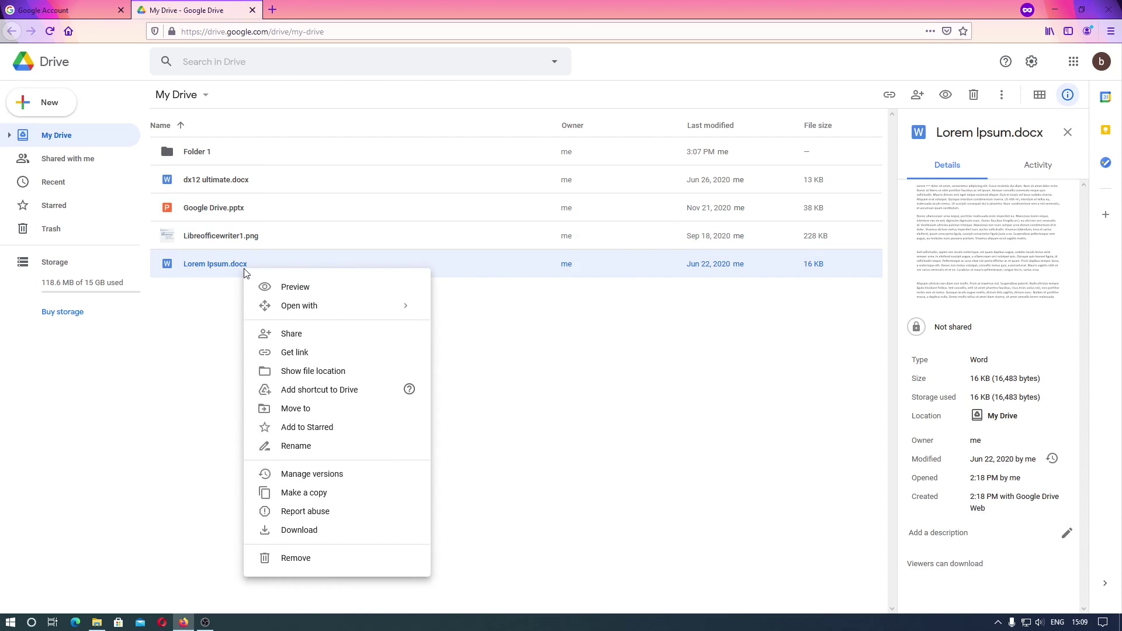
pyautogui.click(290, 416)
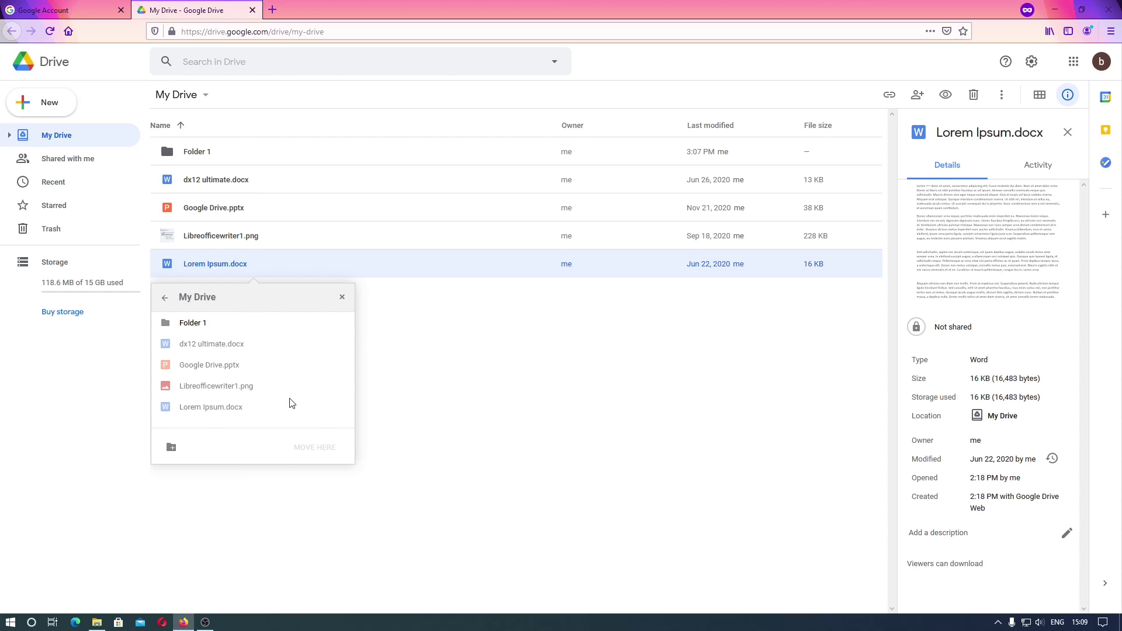
pyautogui.click(282, 324)
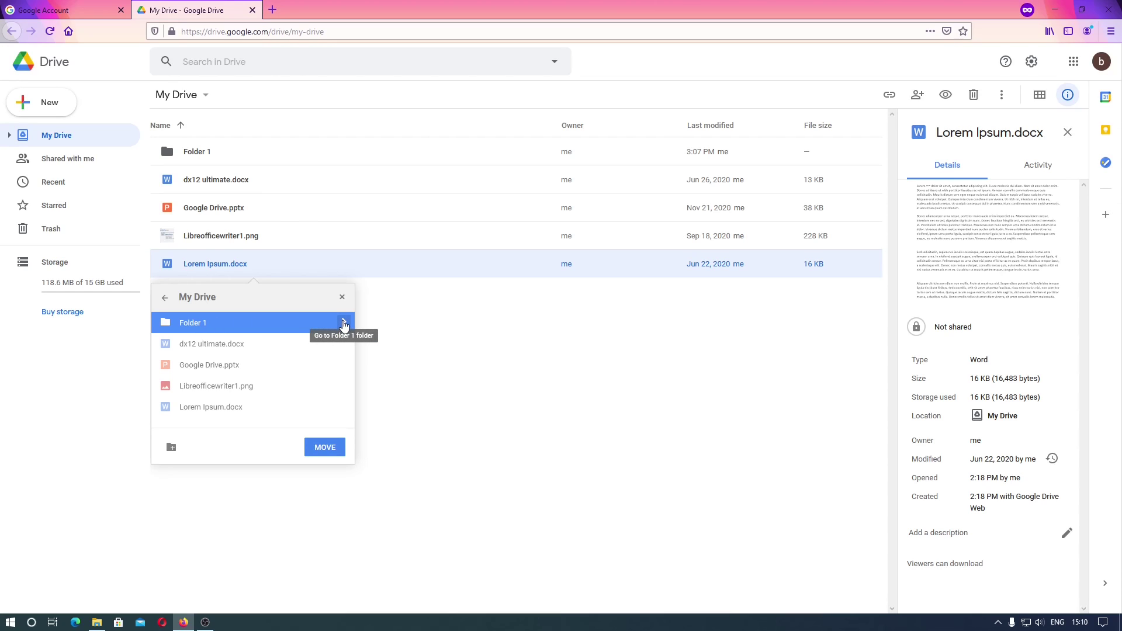
pyautogui.click(344, 323)
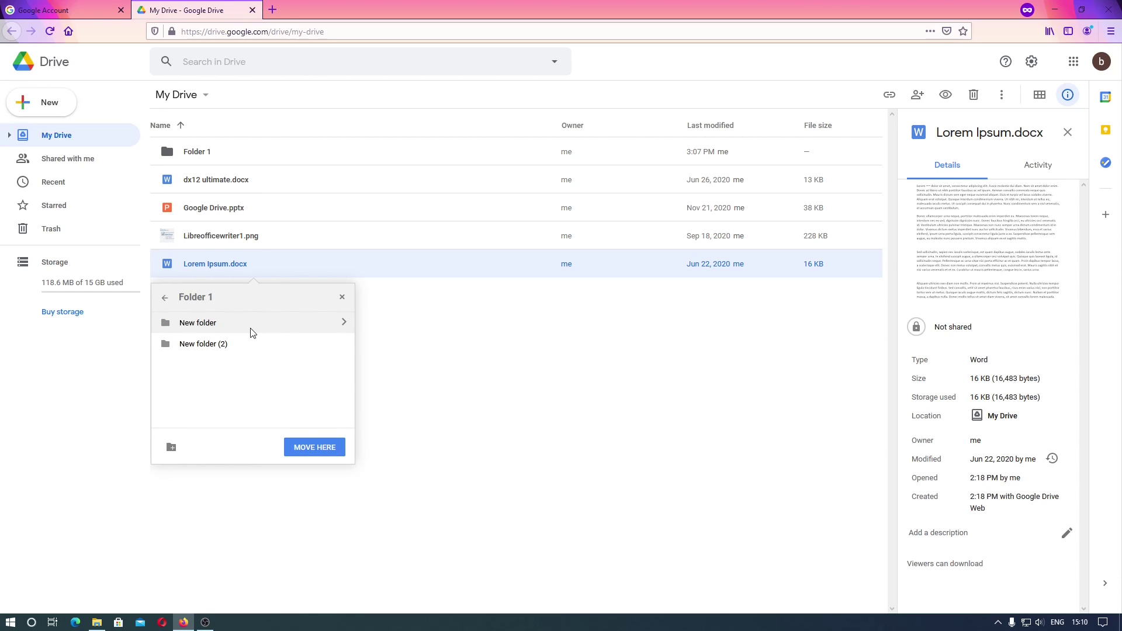
pyautogui.click(252, 332)
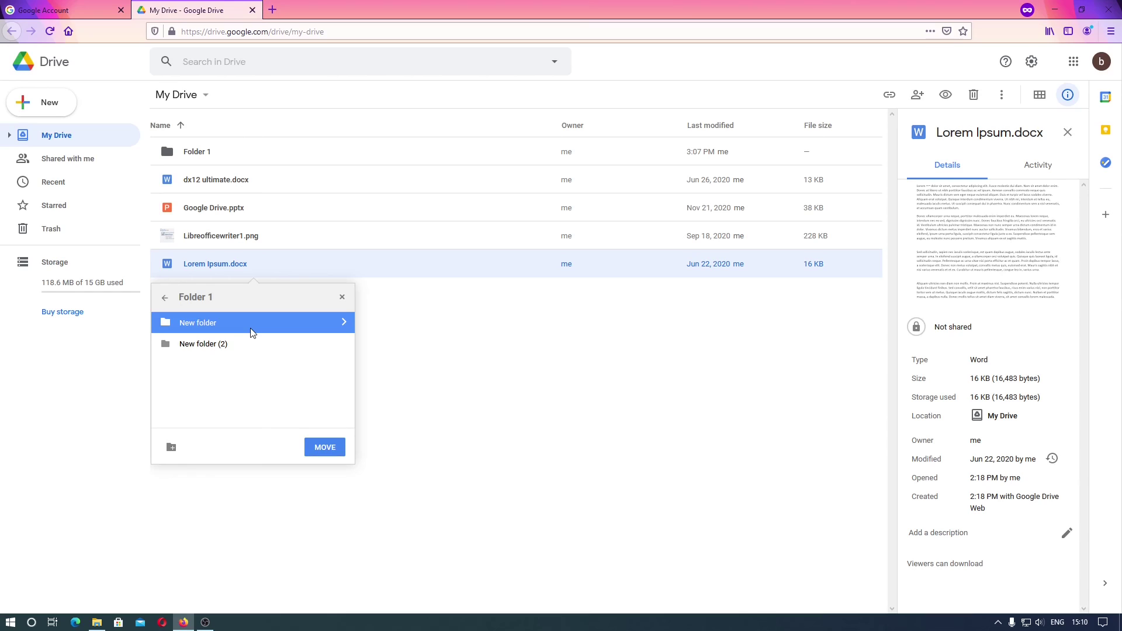
pyautogui.click(241, 349)
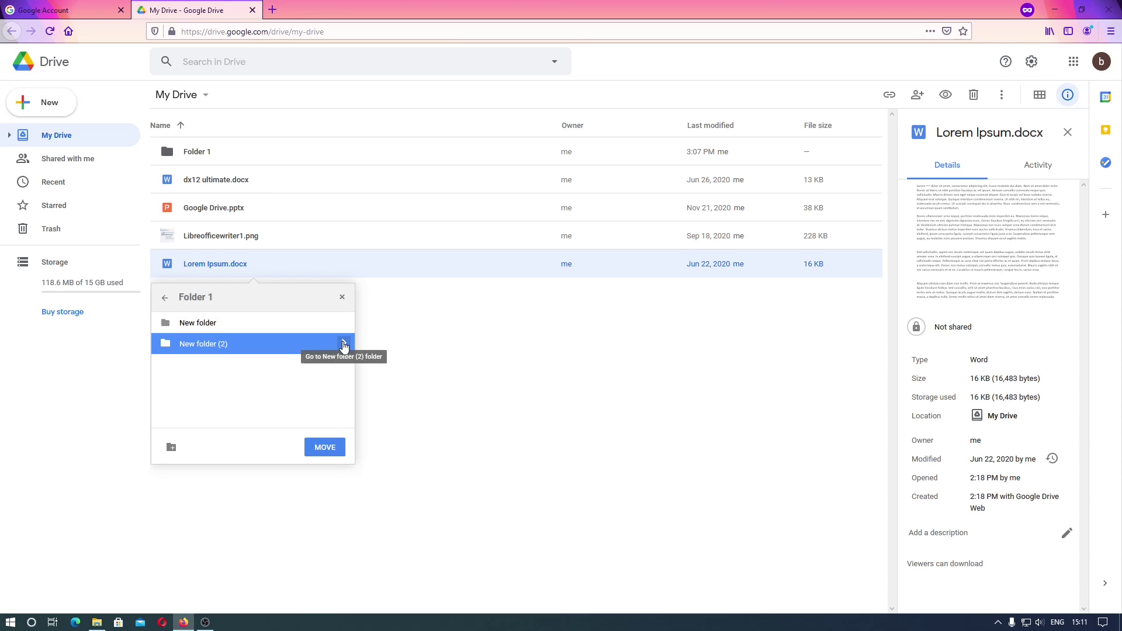
pyautogui.click(344, 346)
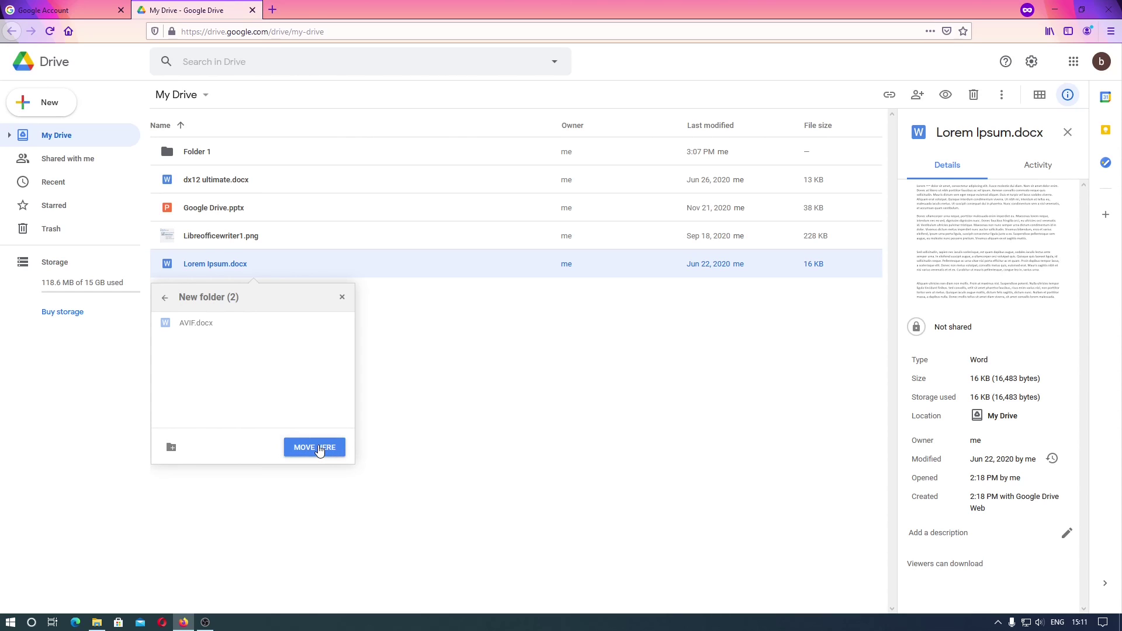
pyautogui.click(319, 449)
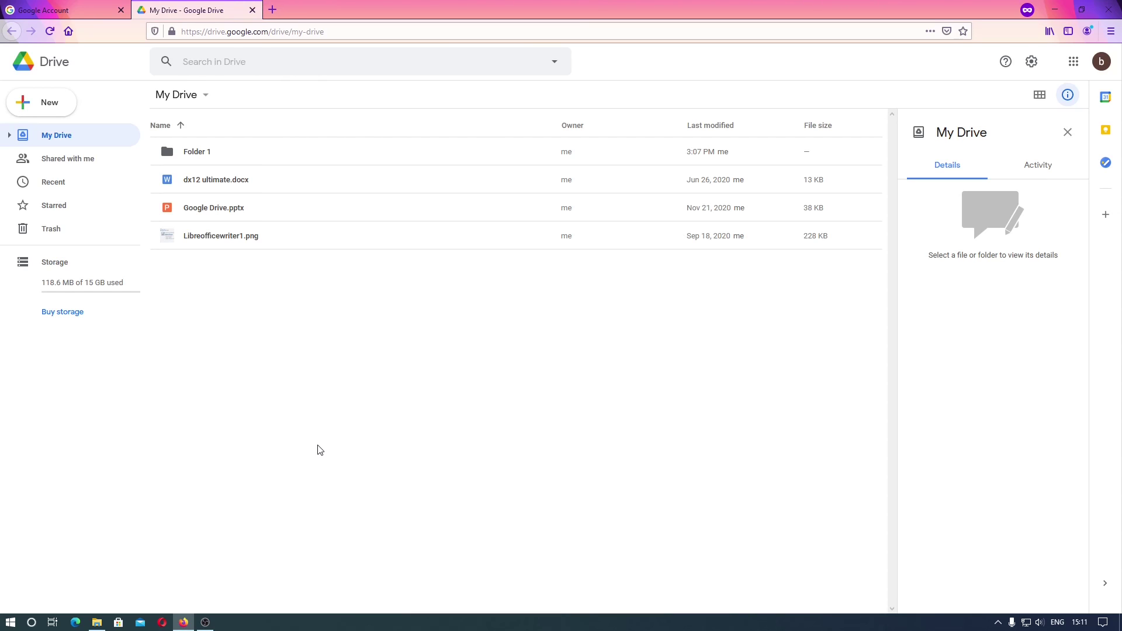
# - Check the contents of New folder (2) inside Folder 1, and move Libreofficewriter1.png from My Drive into Folder 1
pyautogui.doubleClick(307, 153)
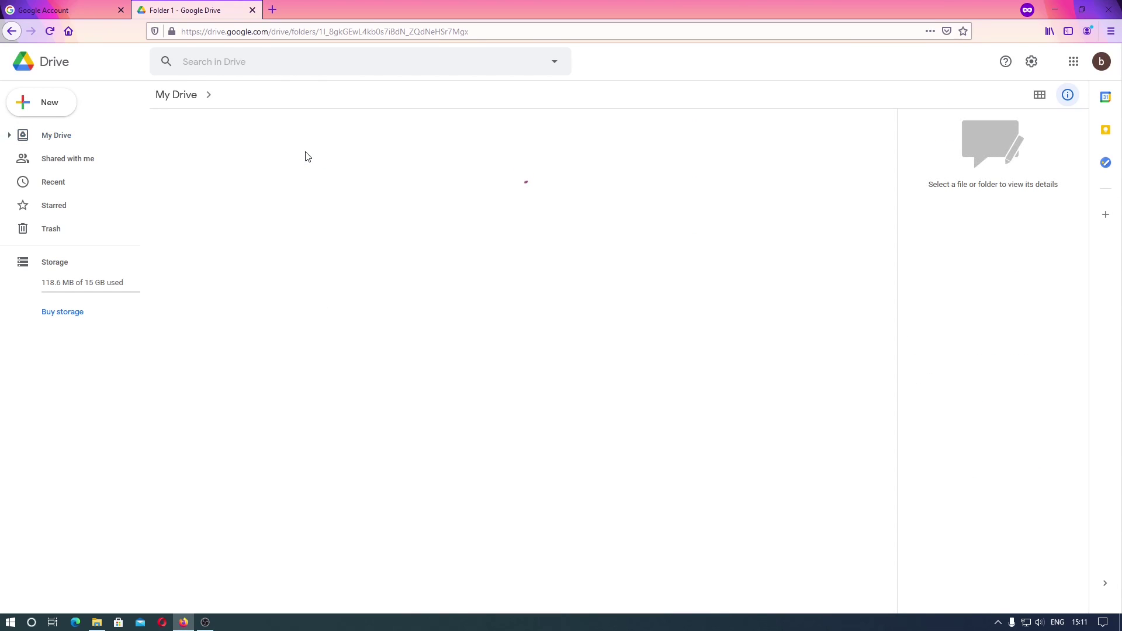
pyautogui.doubleClick(294, 184)
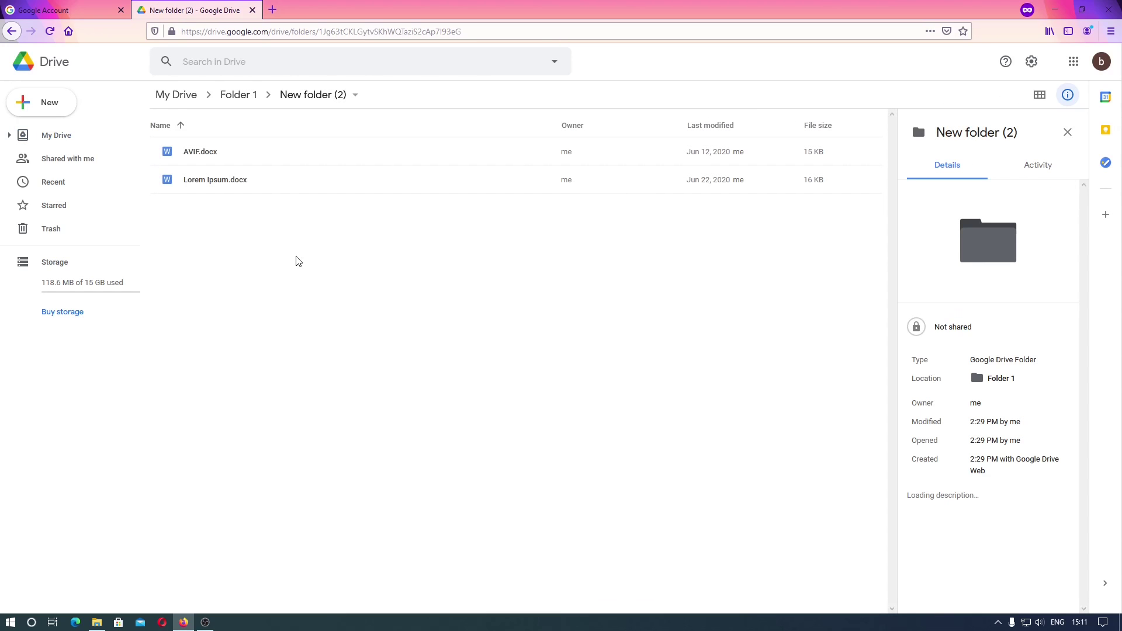
pyautogui.hotkey('alt', 'Left')
pyautogui.hotkey('alt', 'Left')
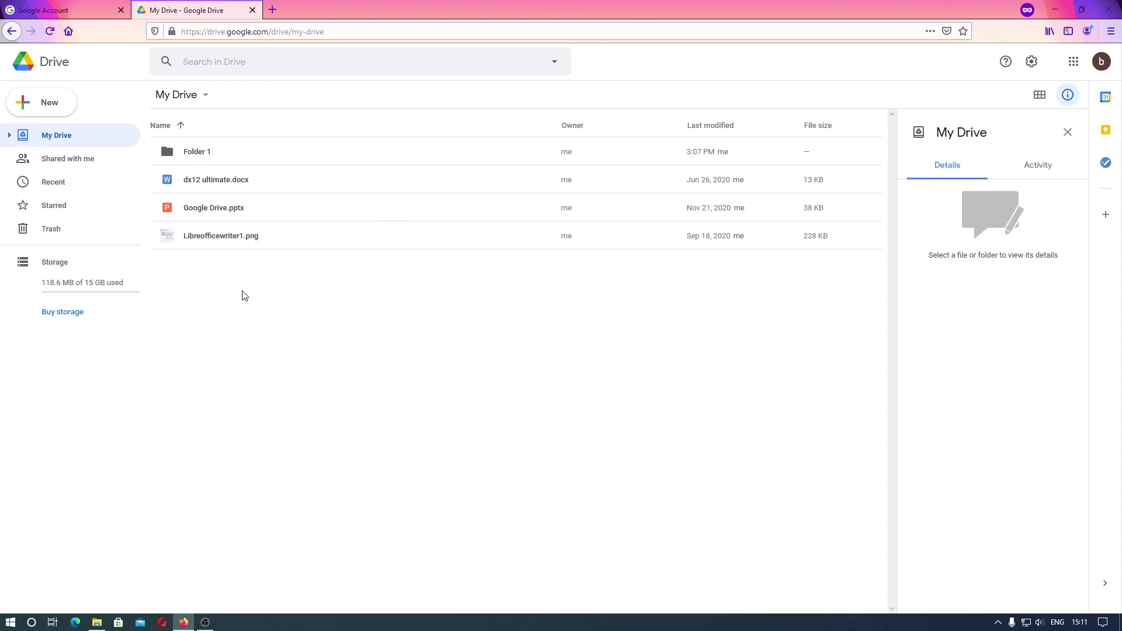
pyautogui.moveTo(237, 235); pyautogui.dragTo(275, 159)
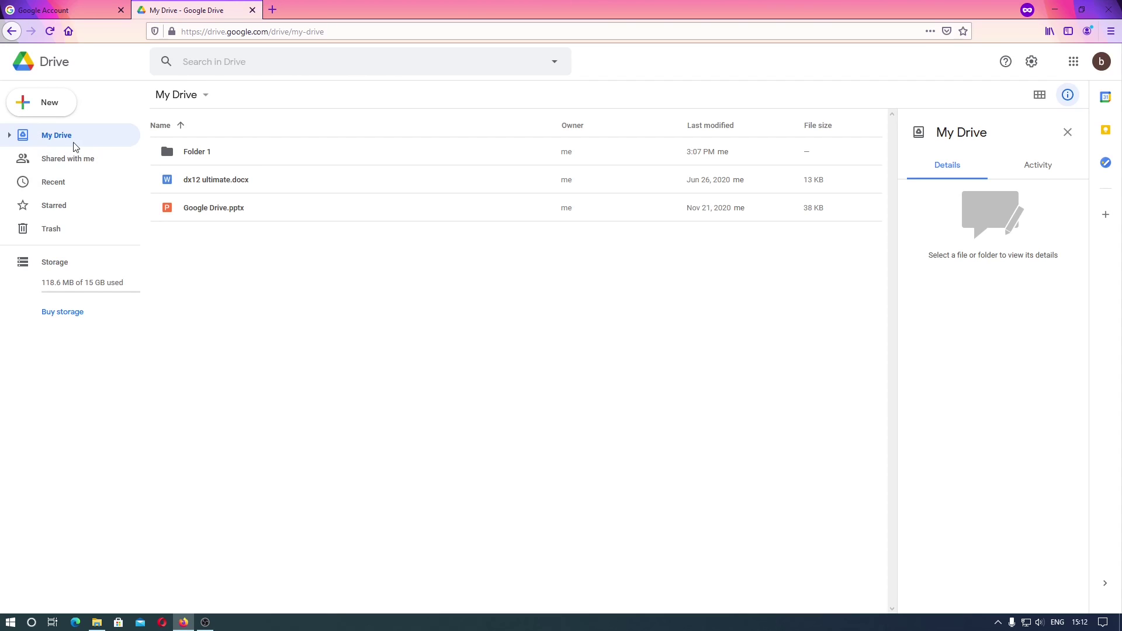
# - Expand the My Drive folder tree through Folder 1, its two subfolders and F1 down to F2
pyautogui.click(10, 136)
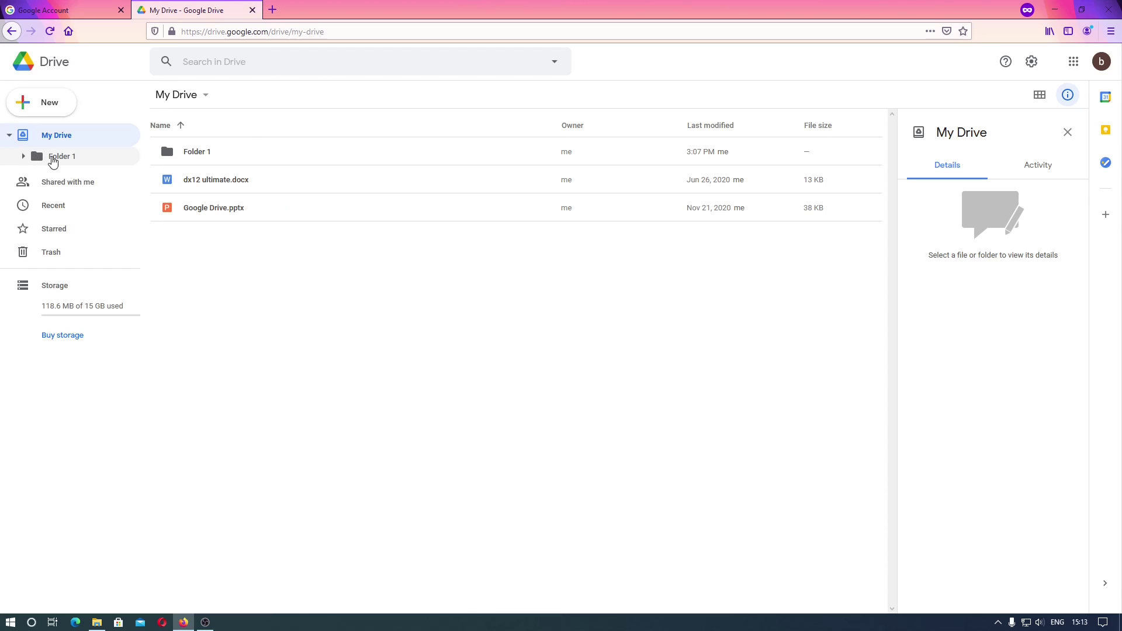
pyautogui.click(52, 158)
pyautogui.hotkey('alt', 'Left')
pyautogui.click(24, 157)
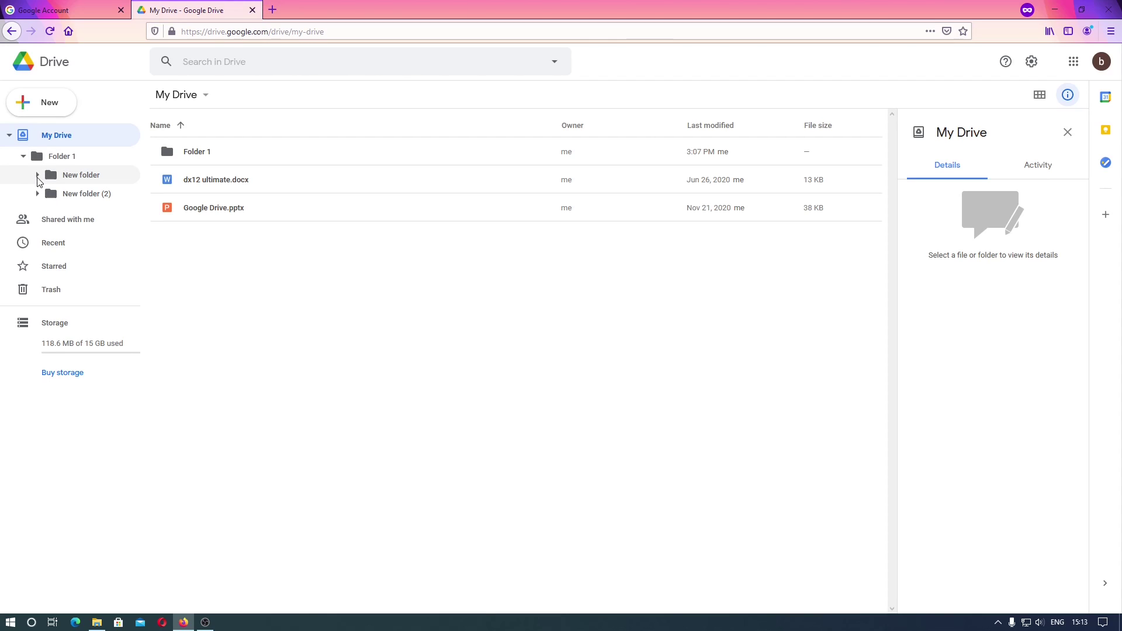
pyautogui.click(38, 177)
pyautogui.click(38, 212)
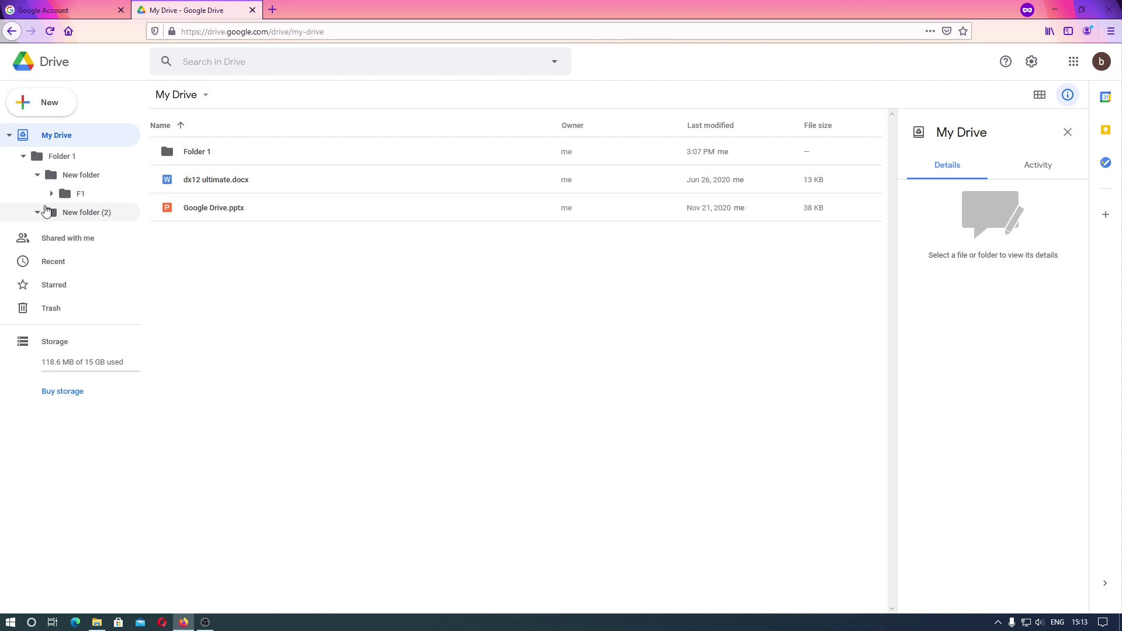
pyautogui.click(52, 194)
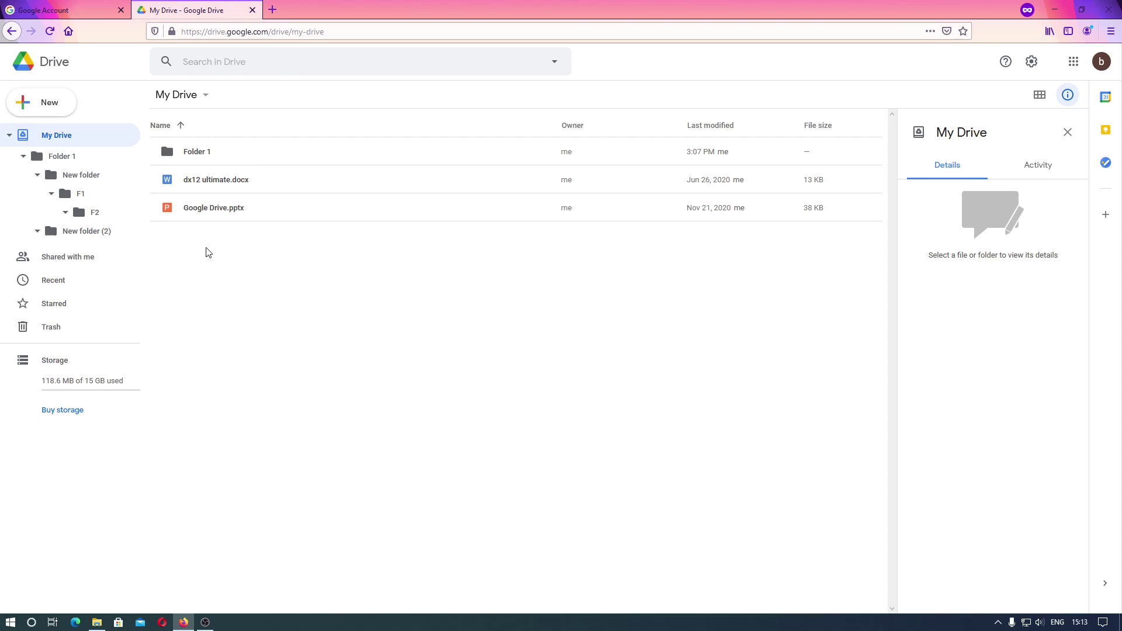
# - Move Google Drive.pptx from My Drive into the F1 folder inside New folder
pyautogui.click(187, 210)
pyautogui.moveTo(187, 209); pyautogui.dragTo(84, 191)
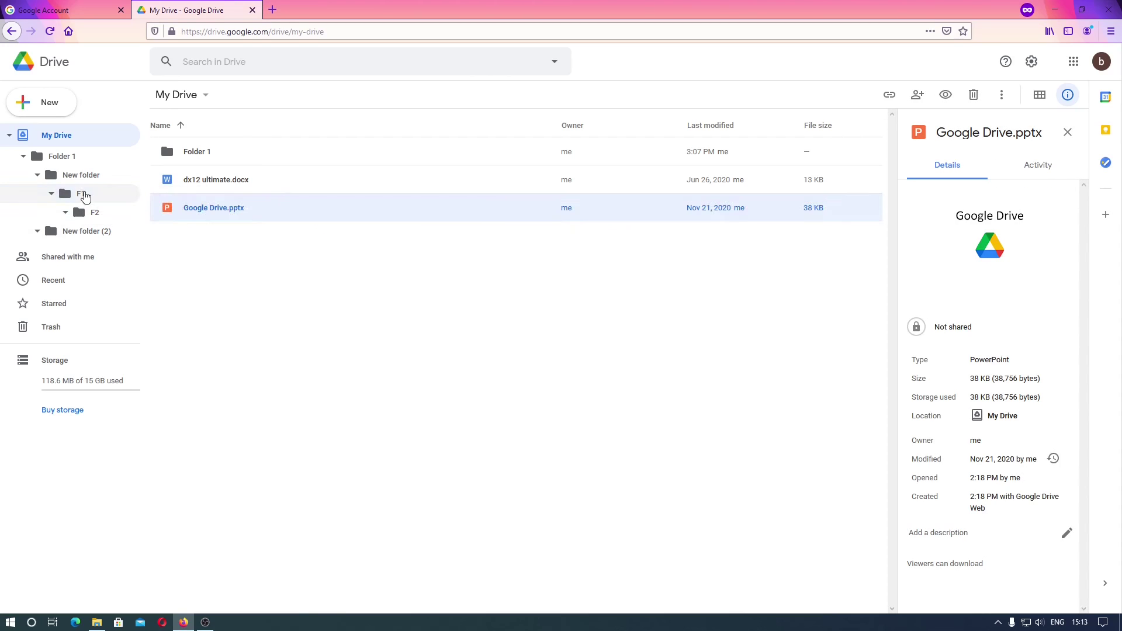
# - Move dx12 ultimate.docx into New folder (2), and move that folder from Folder 1 into F1
pyautogui.moveTo(193, 186); pyautogui.dragTo(210, 235)
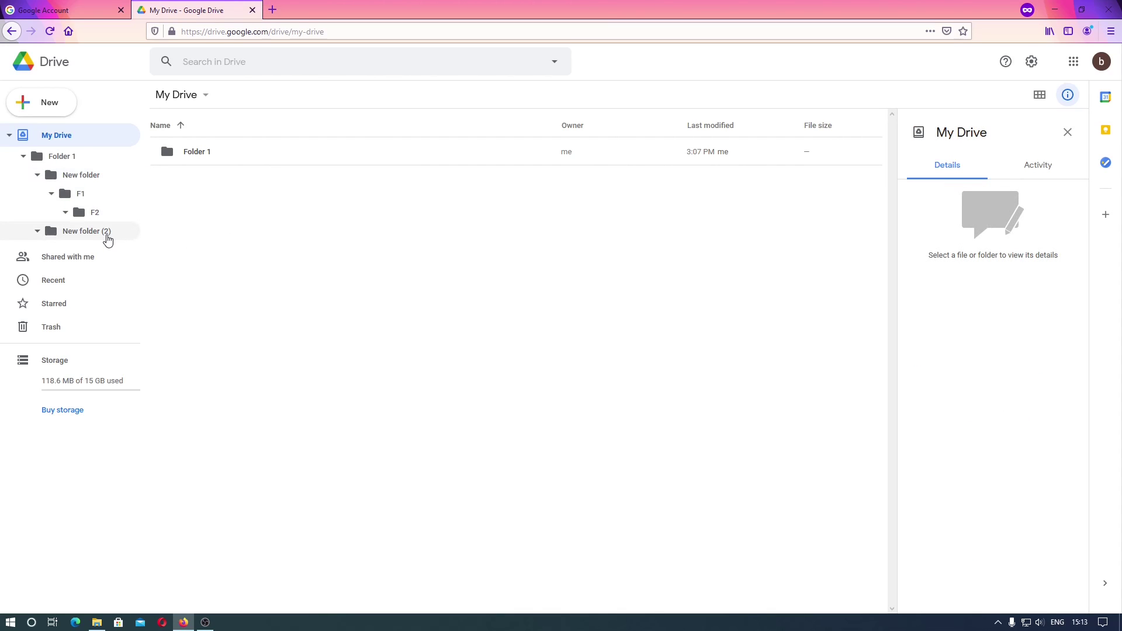
pyautogui.moveTo(108, 239); pyautogui.dragTo(80, 194)
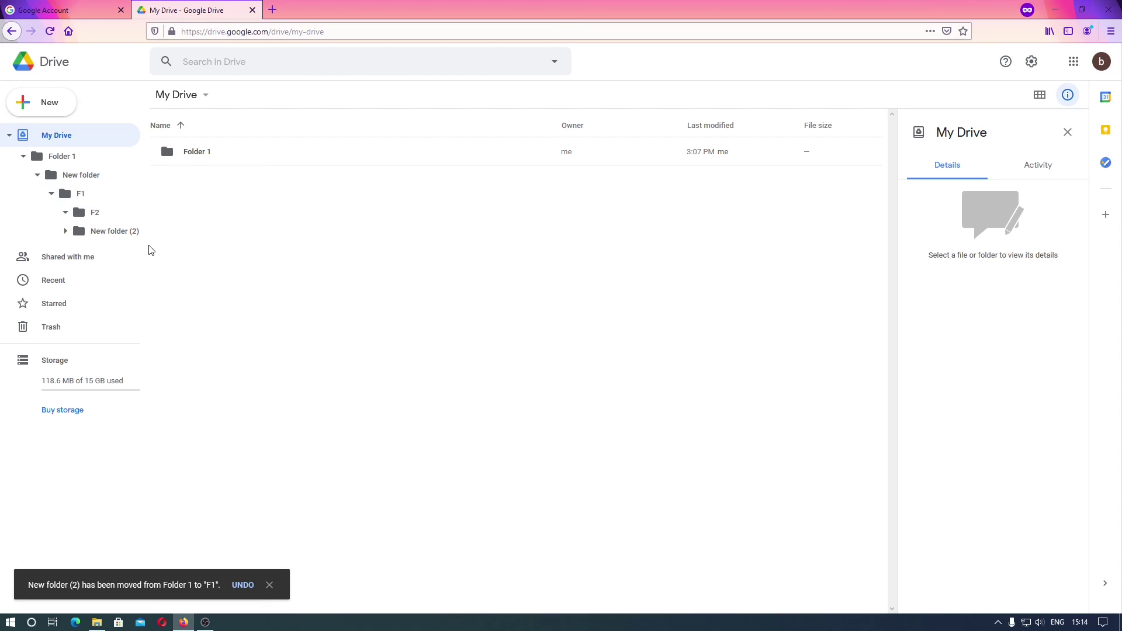